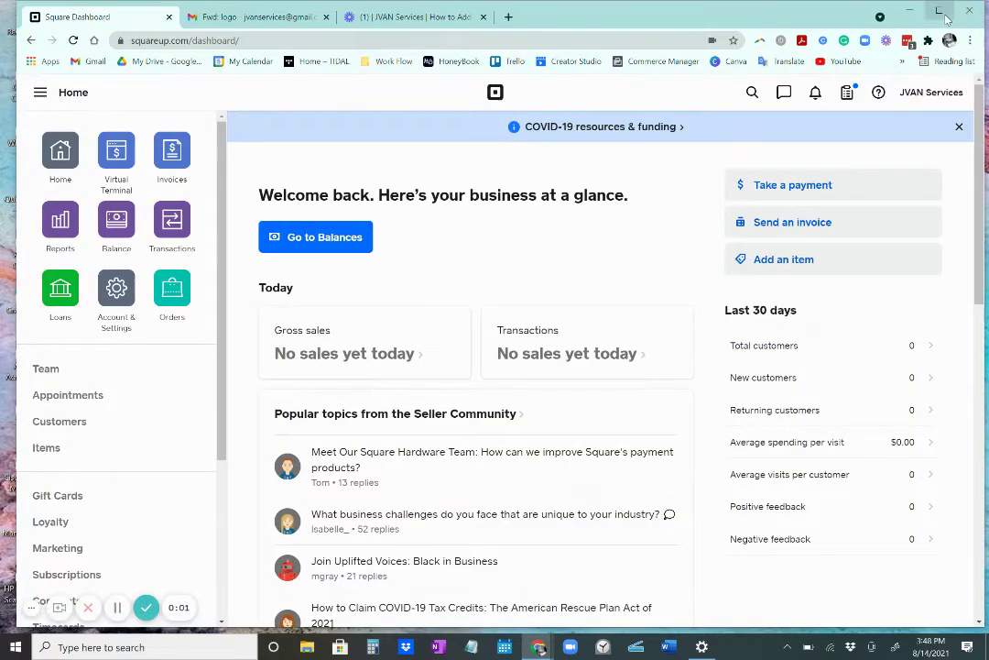
Maximise the browser window and scroll the dashboard sidebar down to find Online.
click(942, 12)
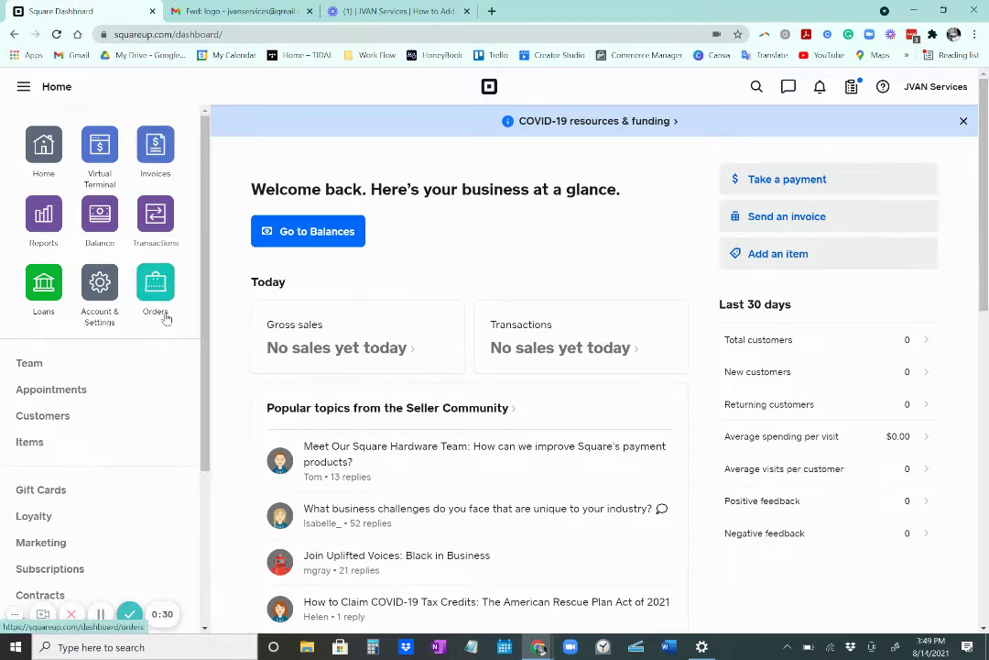
scroll(33, 244, down, 2)
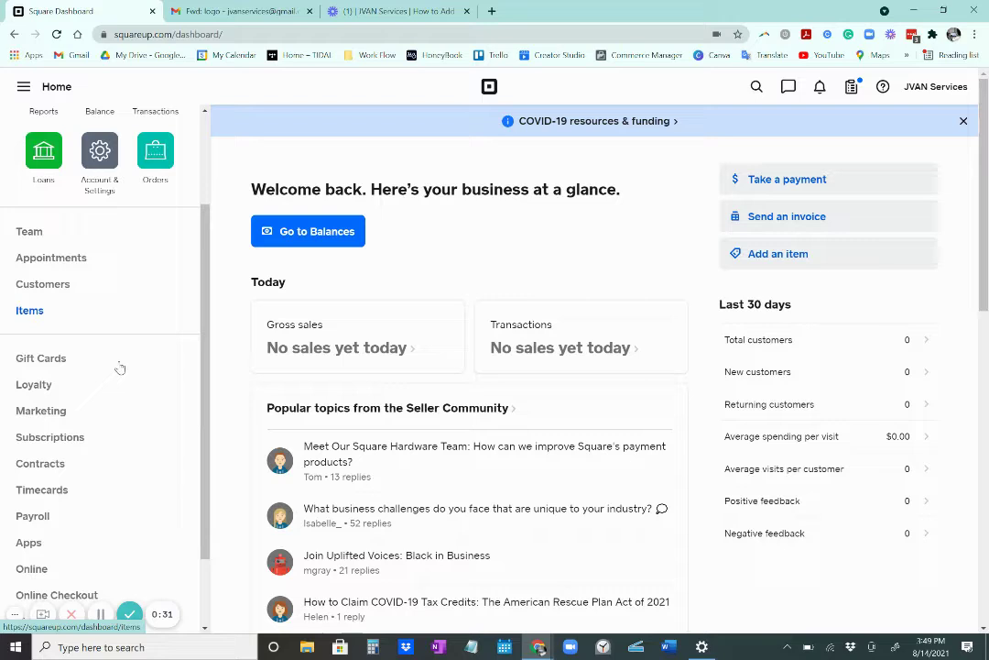
scroll(103, 370, up, 2)
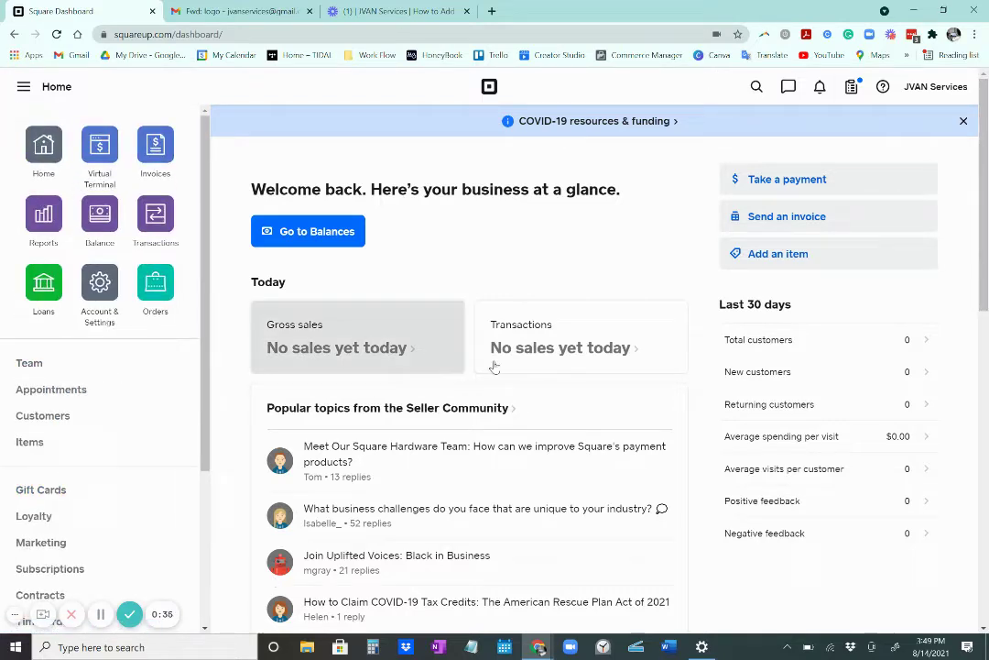
scroll(96, 279, down, 3)
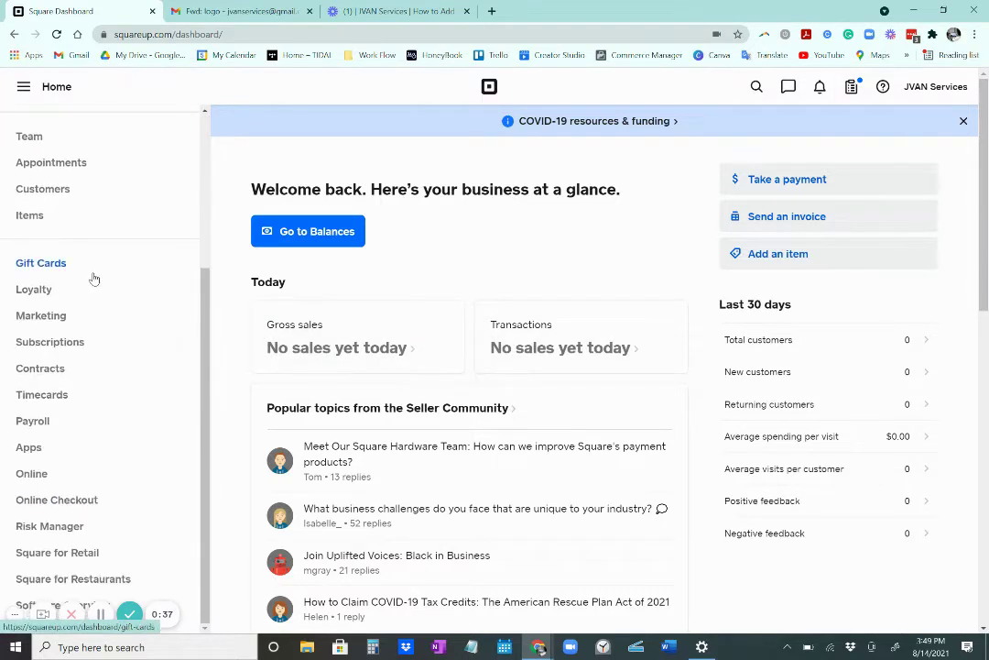
Go to Square Online from the sidebar and expand its Items section.
click(27, 475)
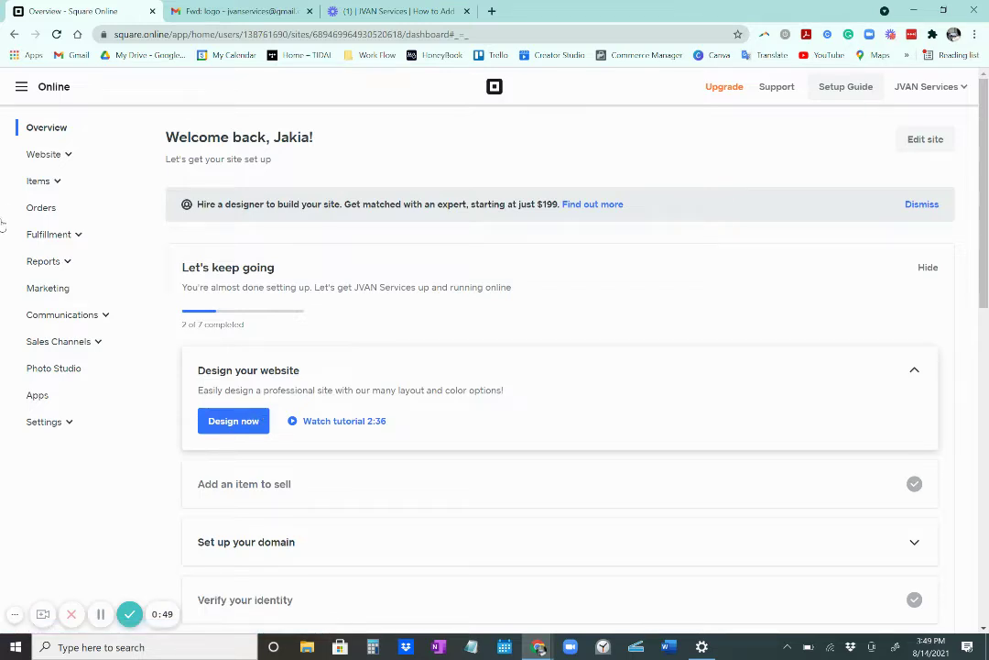
click(39, 182)
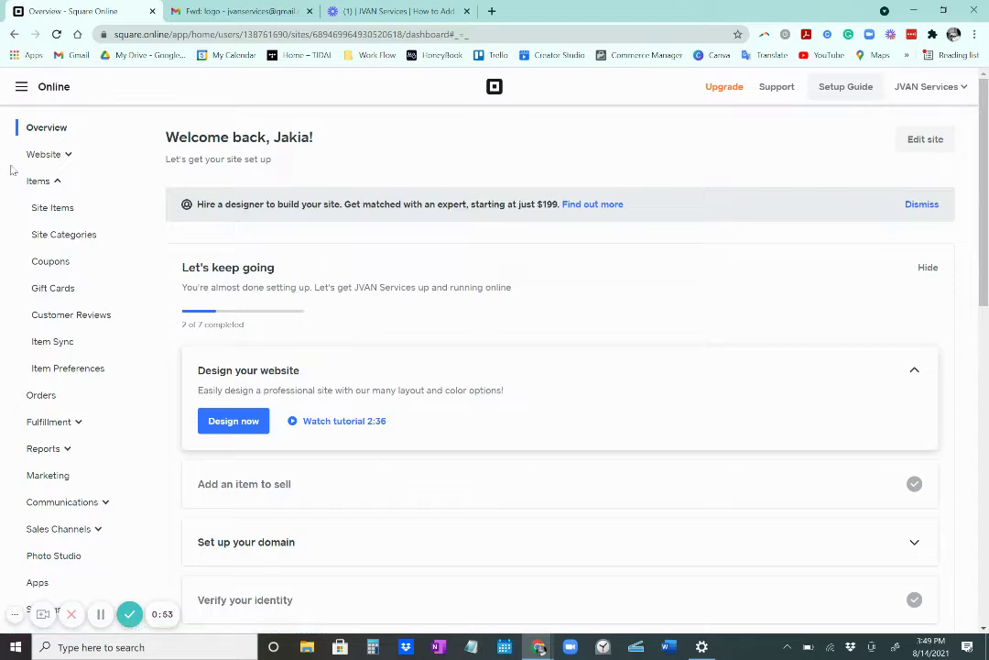
scroll(299, 302, down, 1)
scroll(375, 307, down, 2)
scroll(37, 142, up, 3)
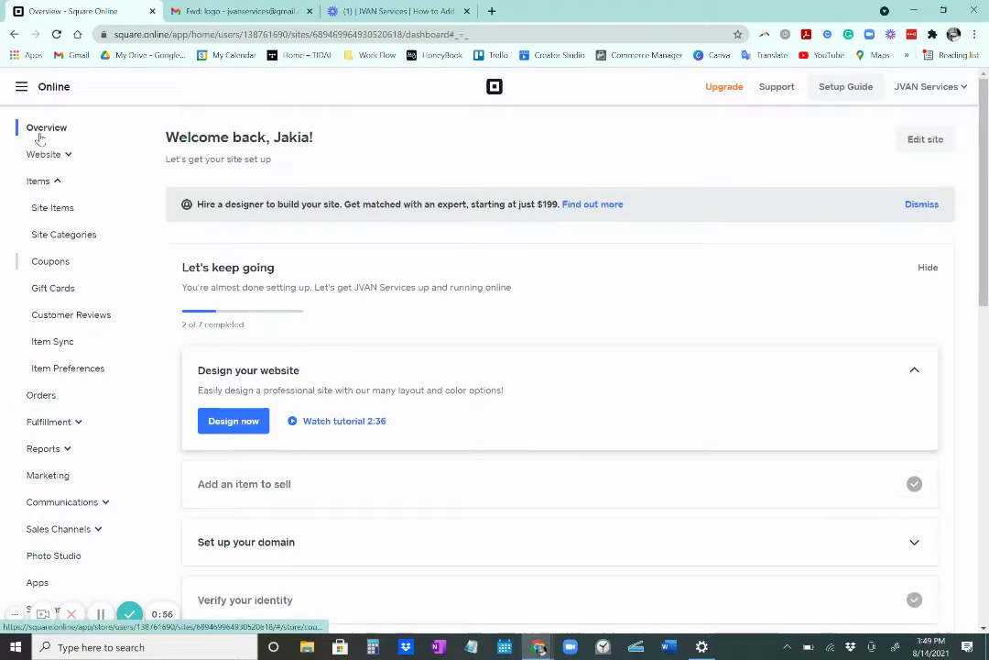
scroll(590, 371, down, 4)
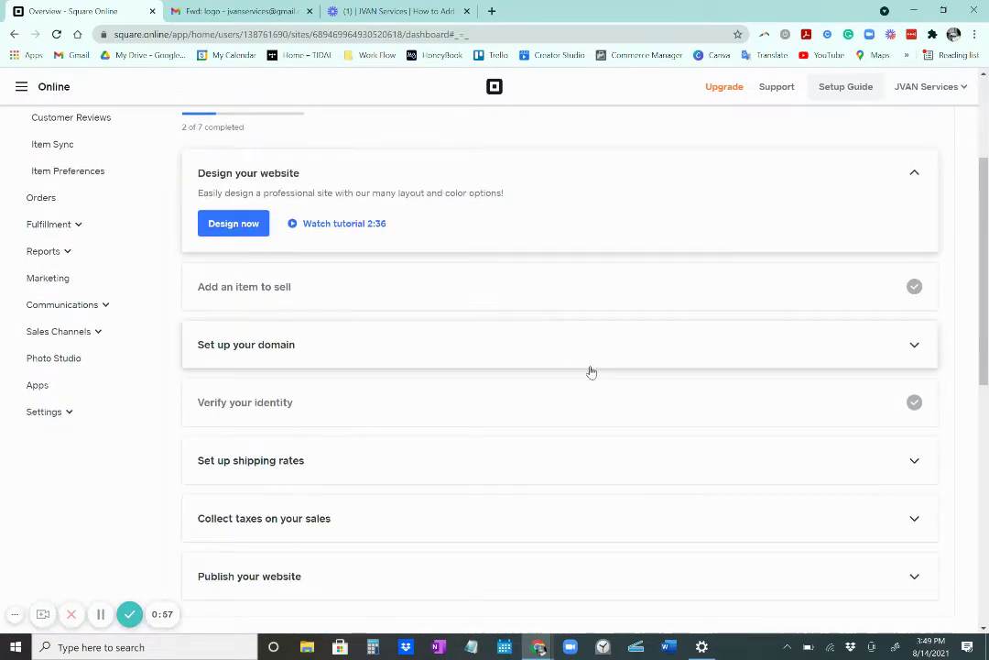
Expand the 'Add an item to sell' setup card and start a new item.
click(254, 287)
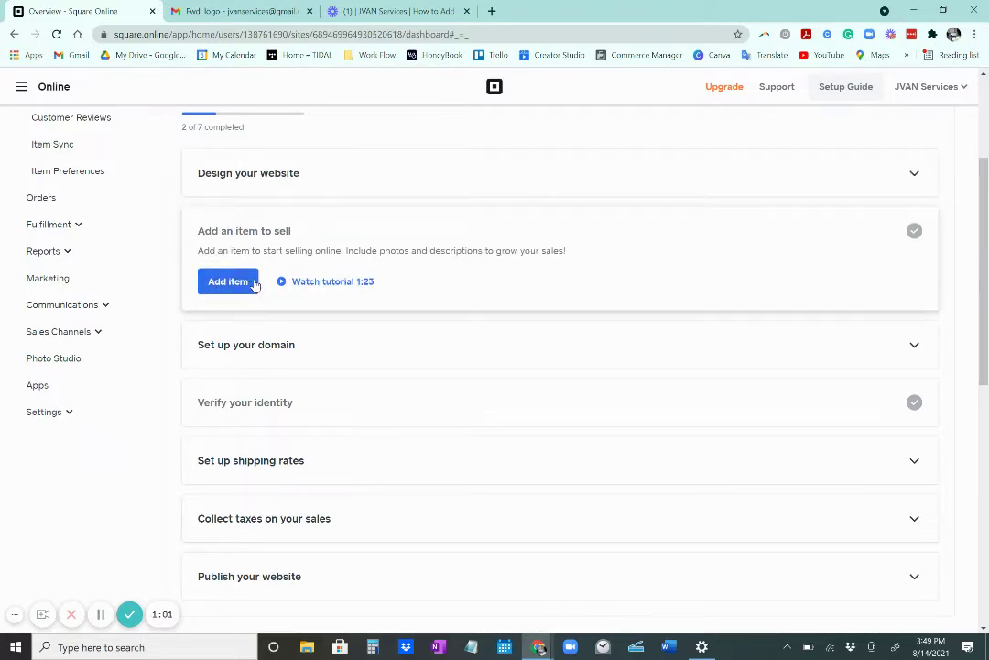
click(255, 284)
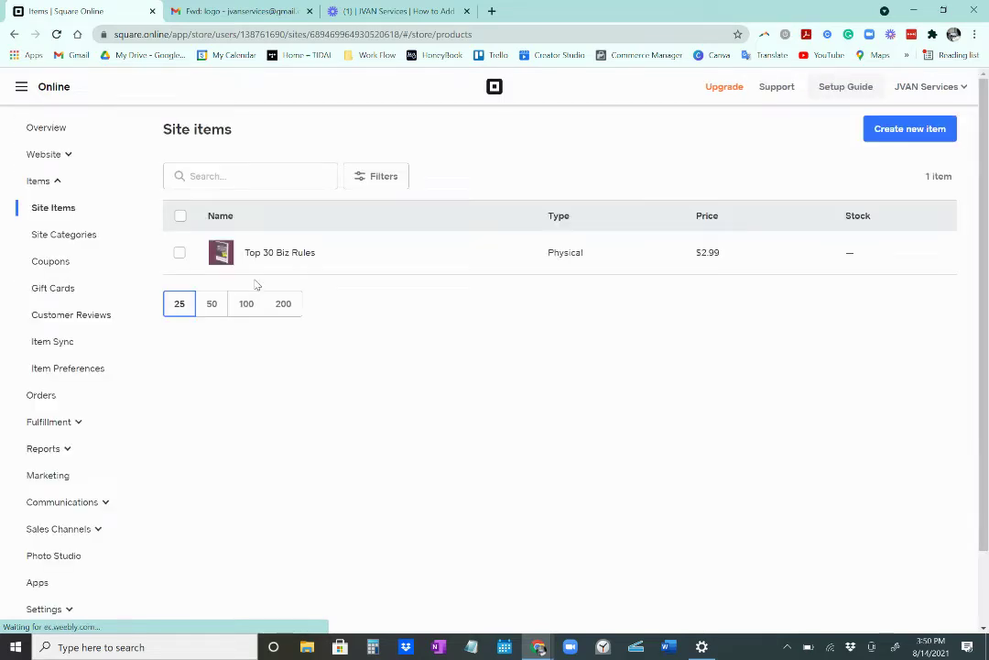
click(934, 133)
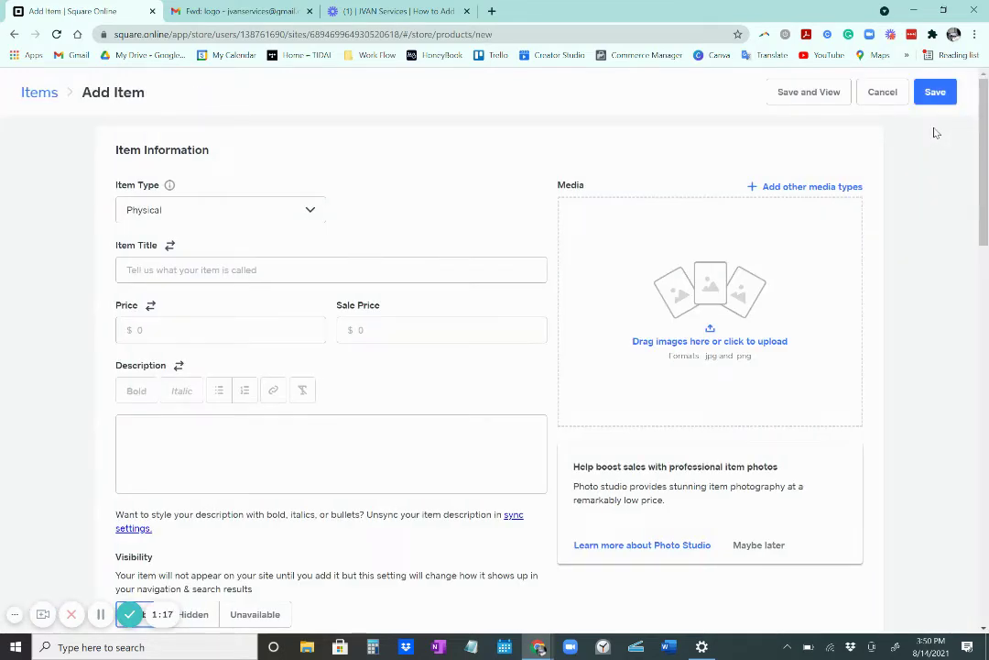
Set the item type to Digital, title 'Biz Rules' and price 2.99.
click(130, 207)
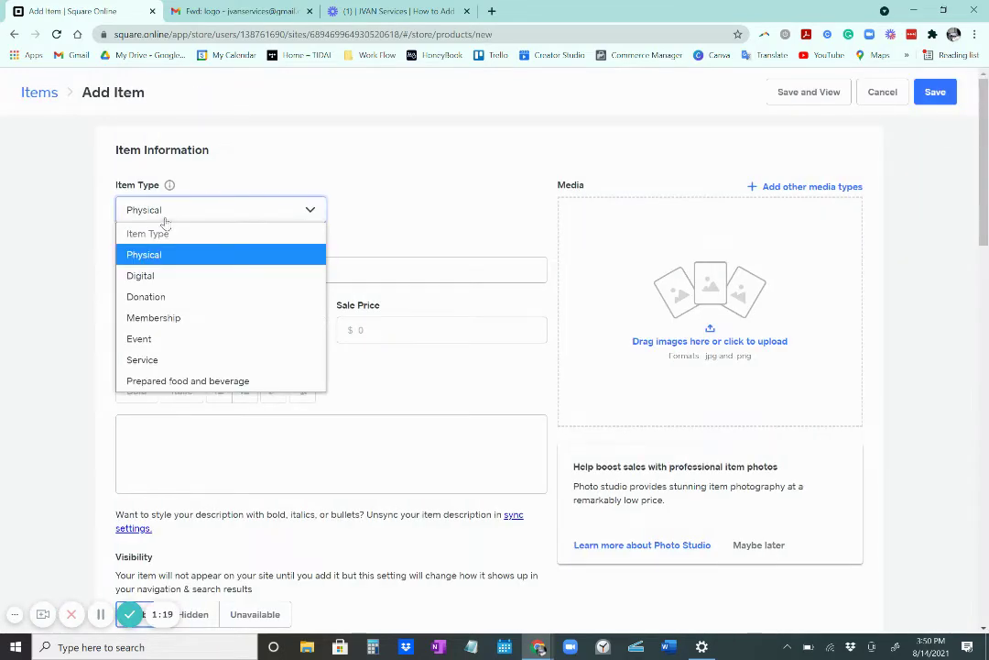
click(182, 278)
click(312, 276)
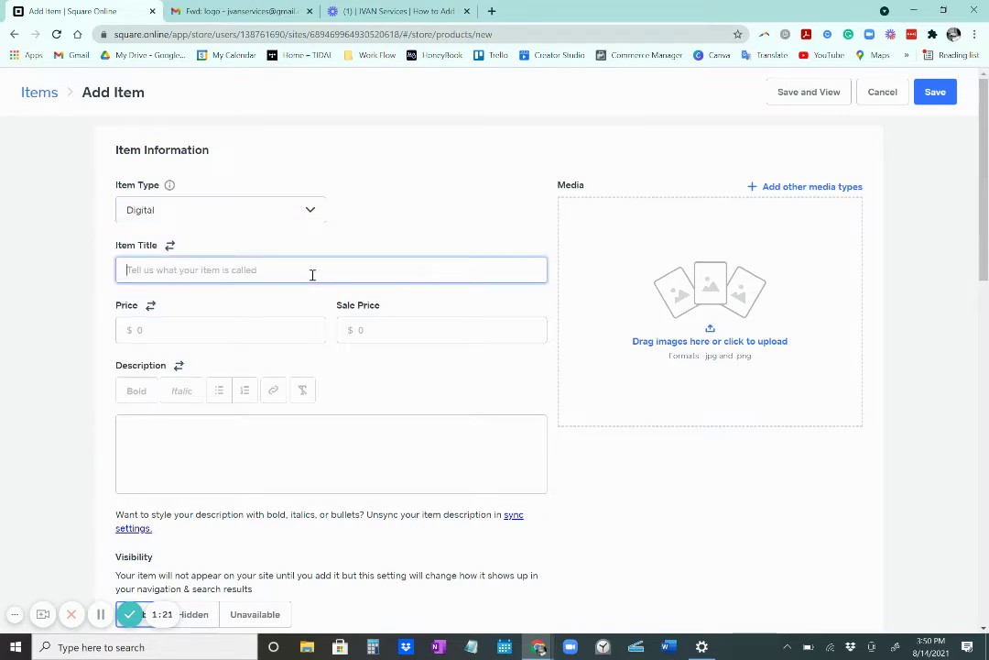
text(Biz Rule)
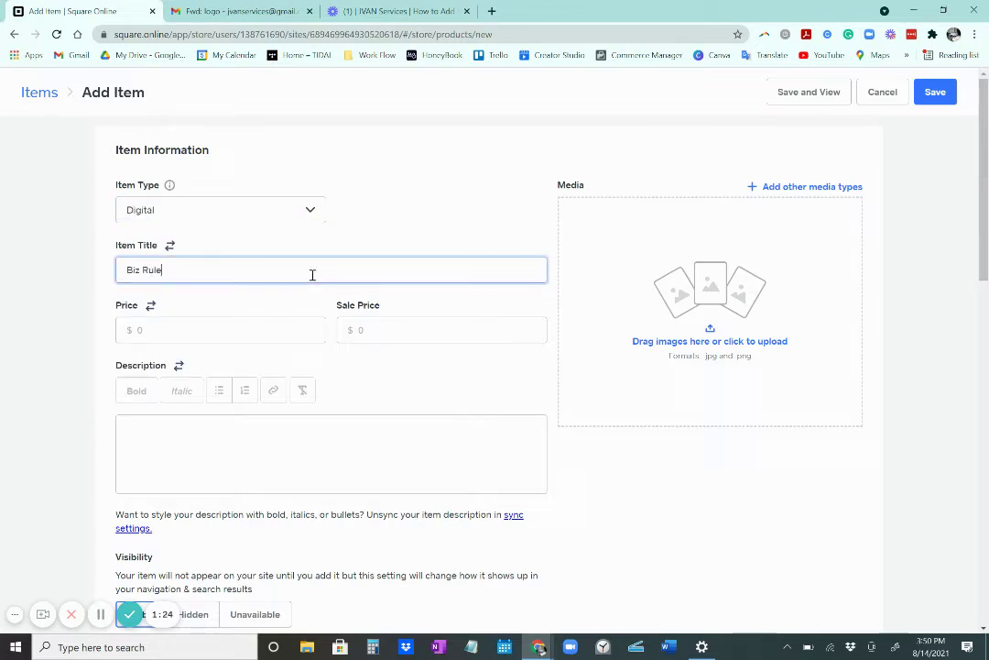
text(s)
click(312, 339)
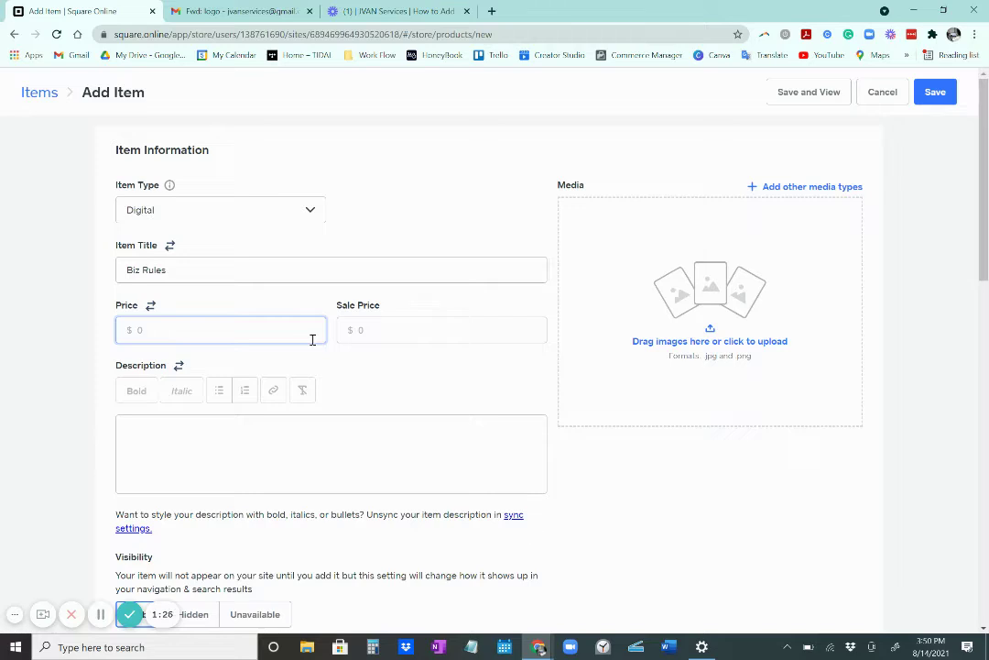
text(2.99)
Upload Rulebook Graphics (4) and add it as the item's primary image.
click(677, 303)
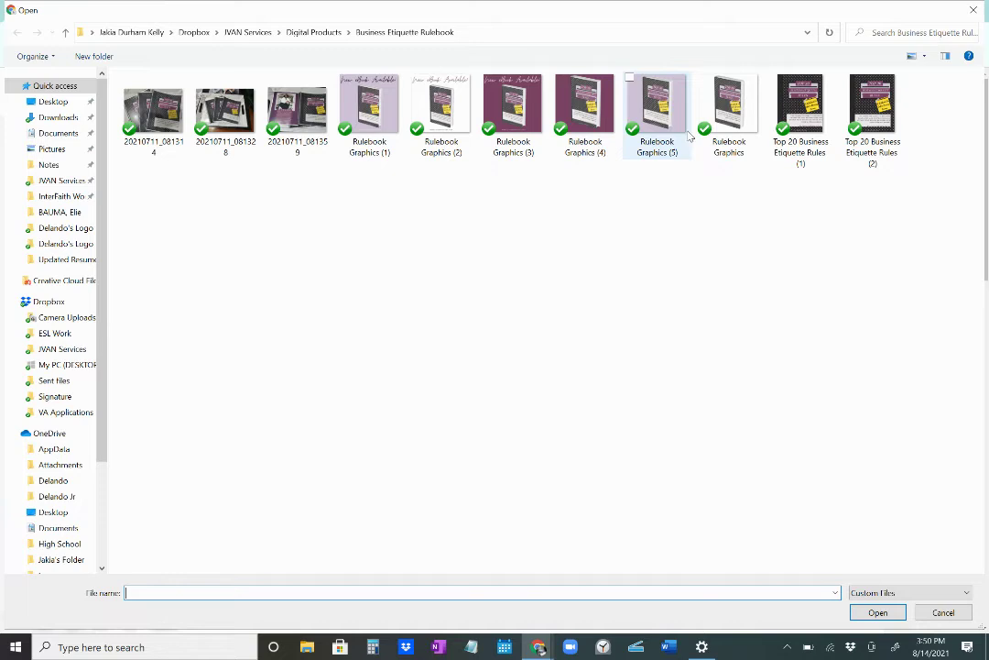
click(504, 102)
click(585, 102)
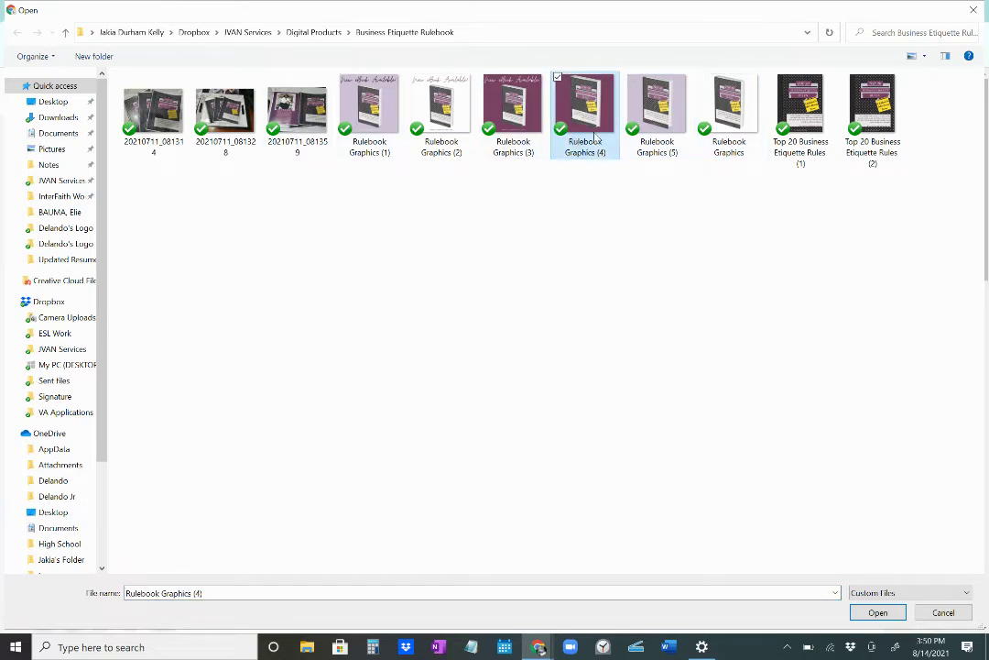
click(877, 612)
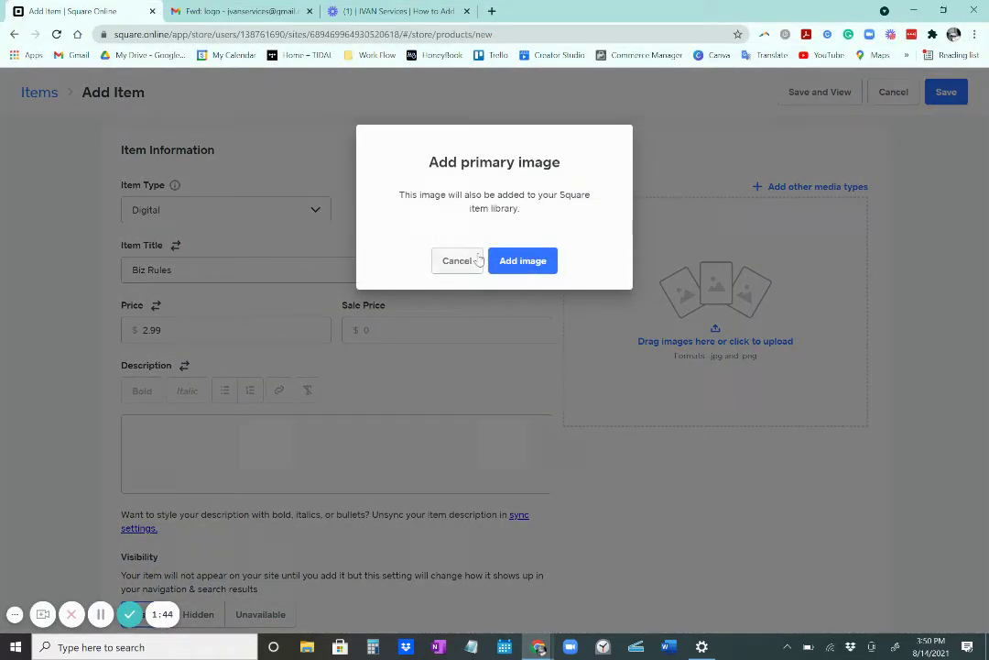
click(508, 268)
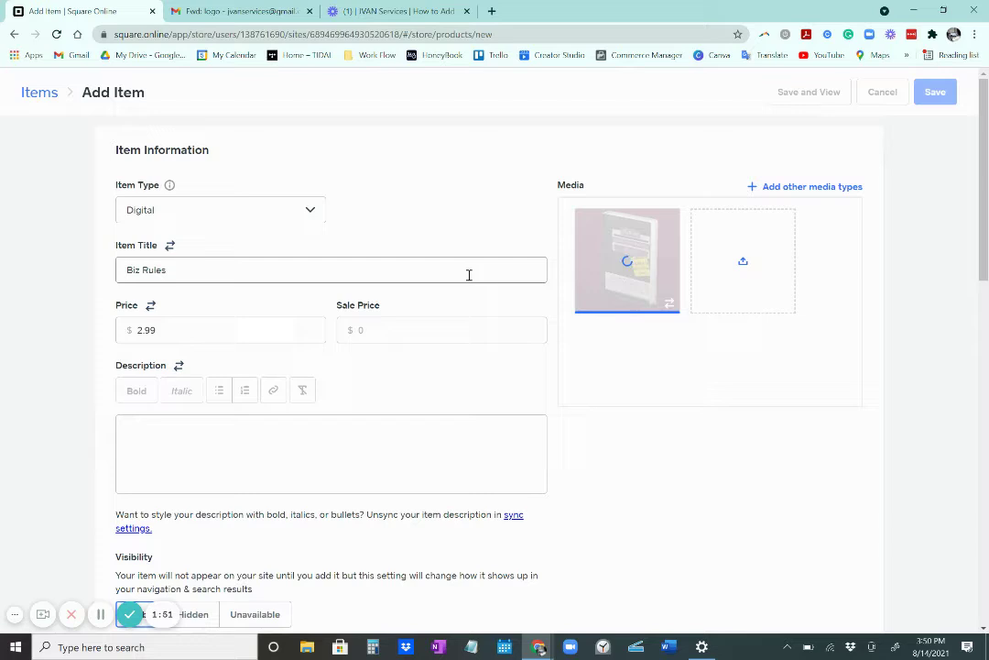
Enter the description 'All the things you need to know about your online biz'.
scroll(468, 275, down, 2)
click(409, 258)
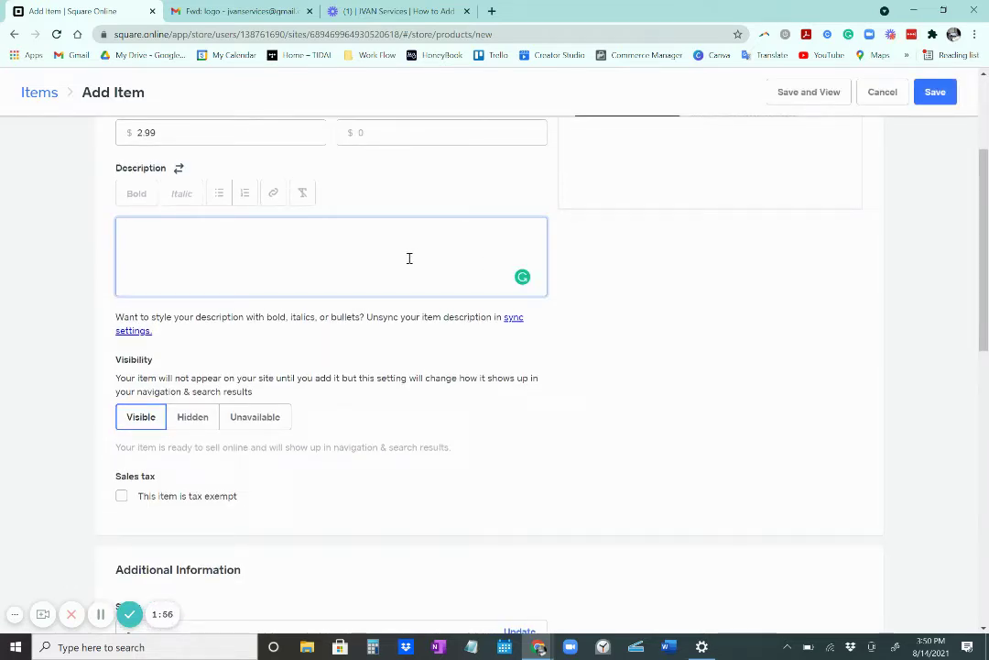
text(All the things you need to kn)
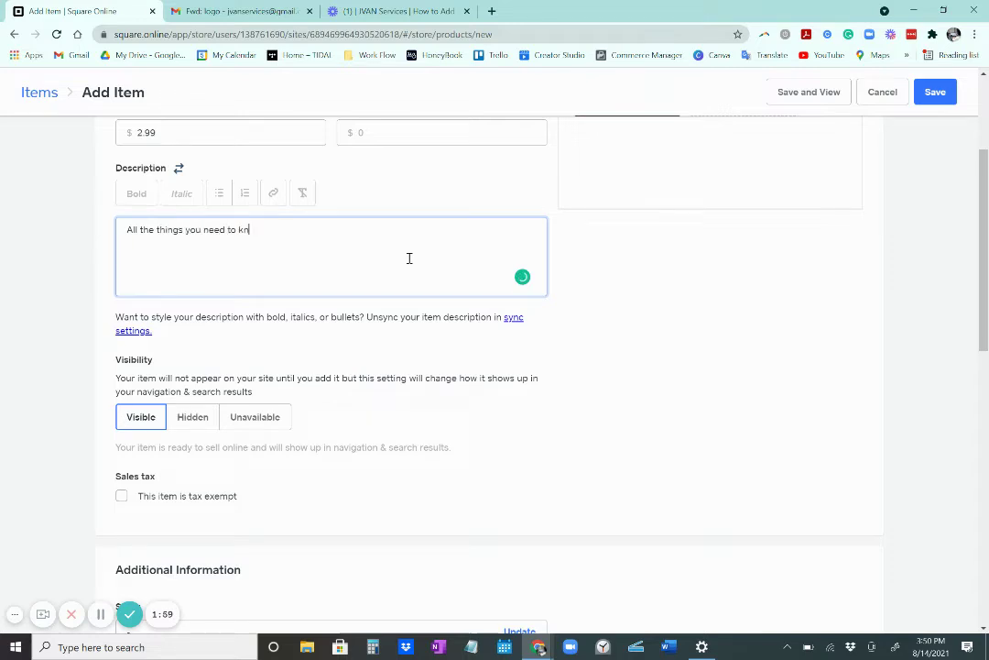
text(ow about w)
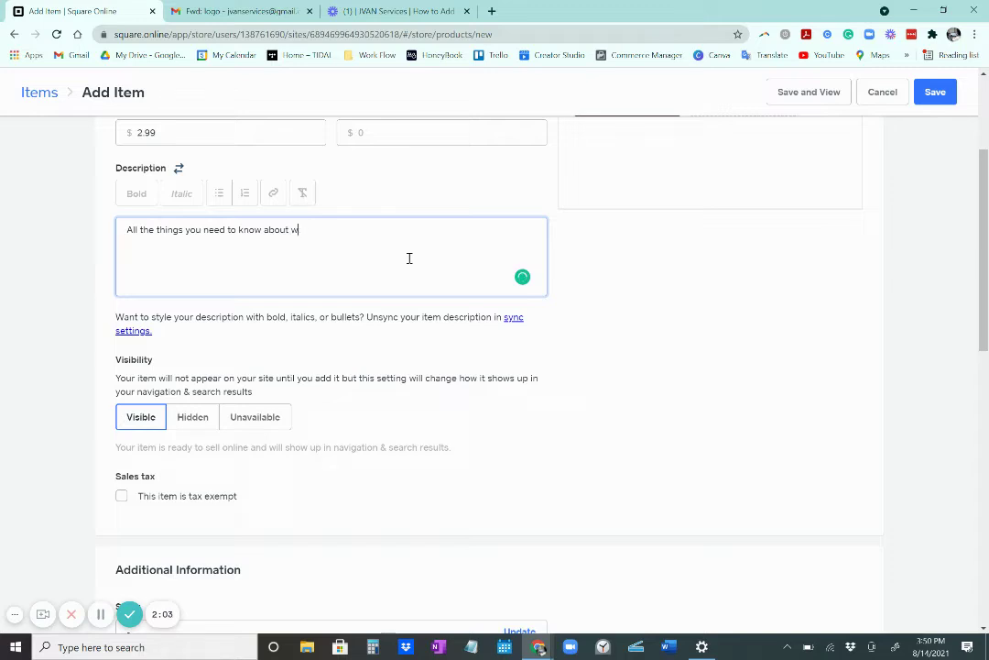
key(BackSpace)
text(your online biz)
key(BackSpace)
text(z)
Try updating stock, cancel the save prompt, and scroll to the Modifiers and SEO sections.
scroll(746, 382, up, 2)
scroll(747, 382, down, 4)
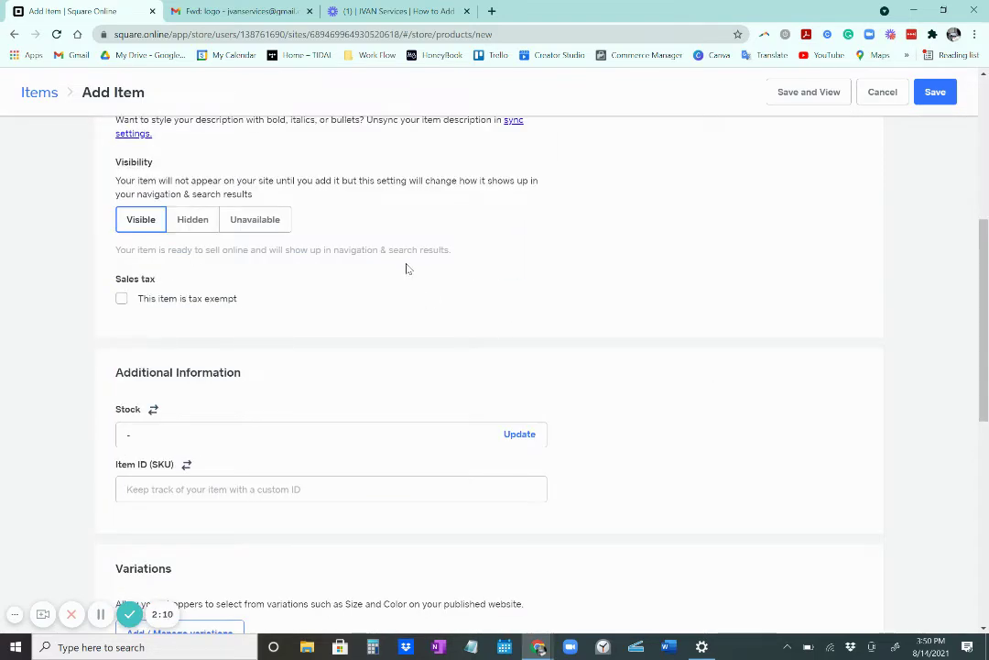
scroll(408, 269, up, 2)
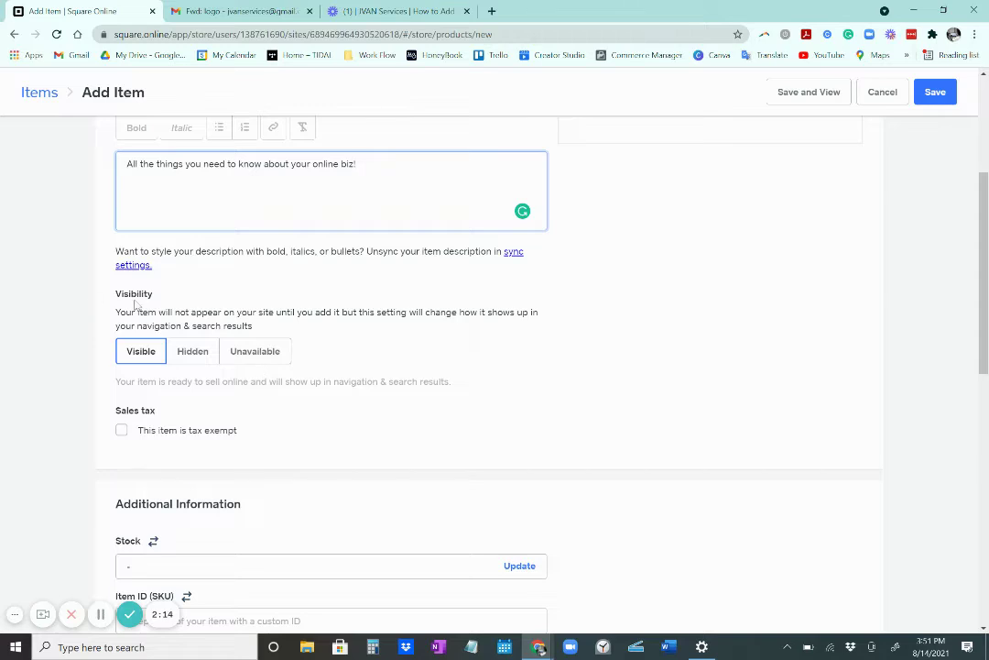
scroll(315, 292, down, 3)
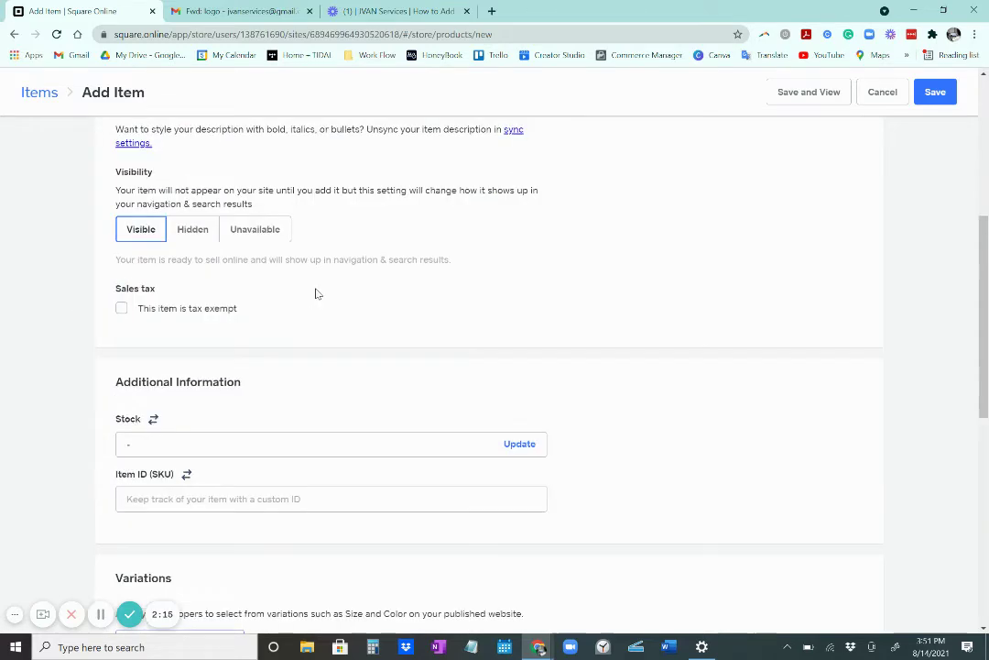
scroll(317, 293, down, 1)
click(258, 308)
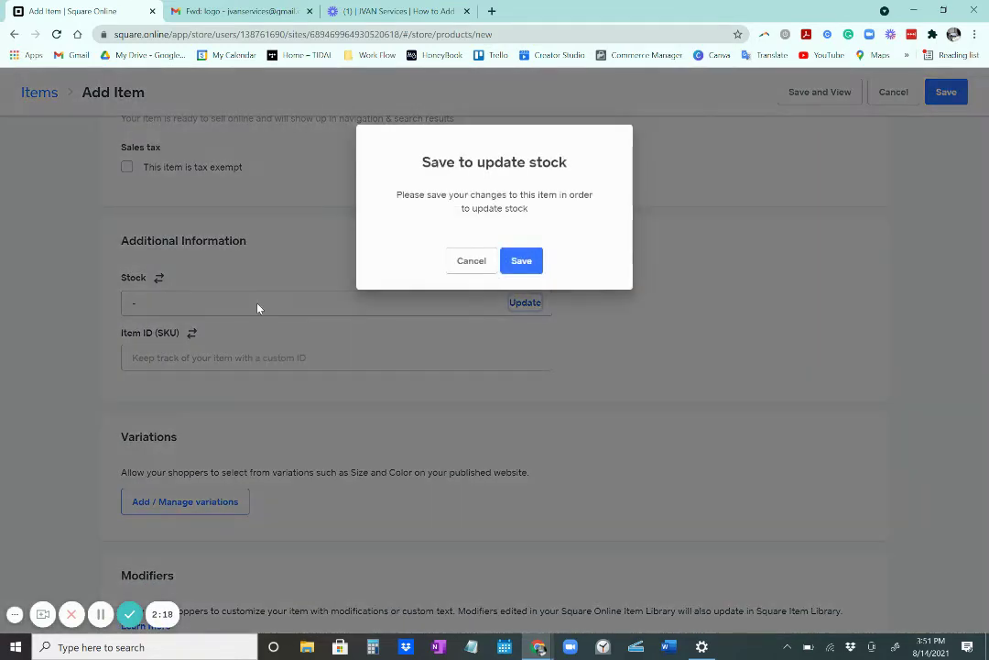
click(472, 261)
scroll(481, 265, down, 3)
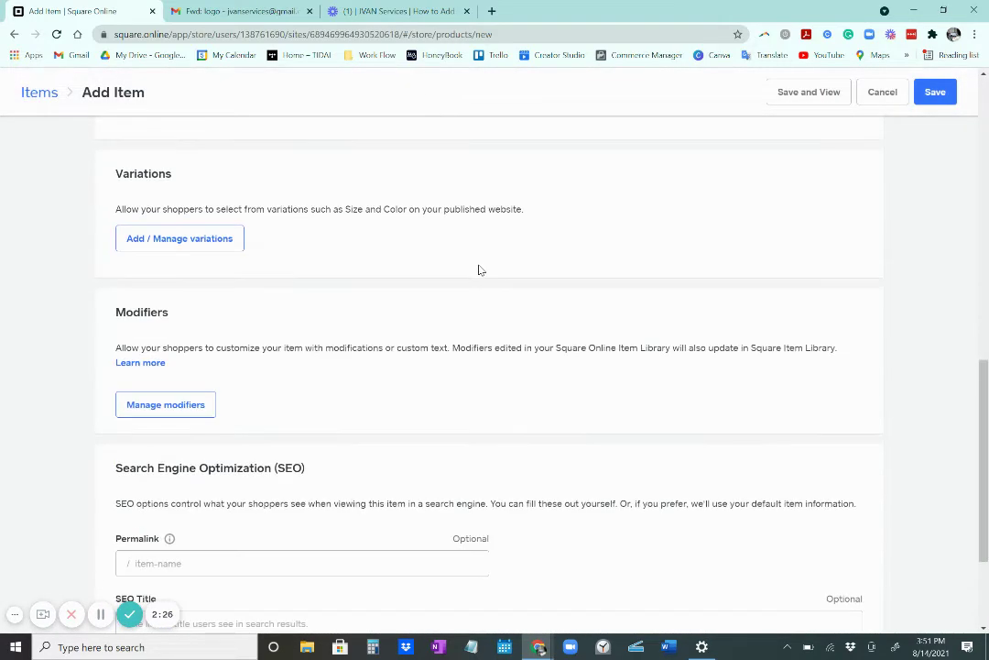
scroll(490, 253, down, 2)
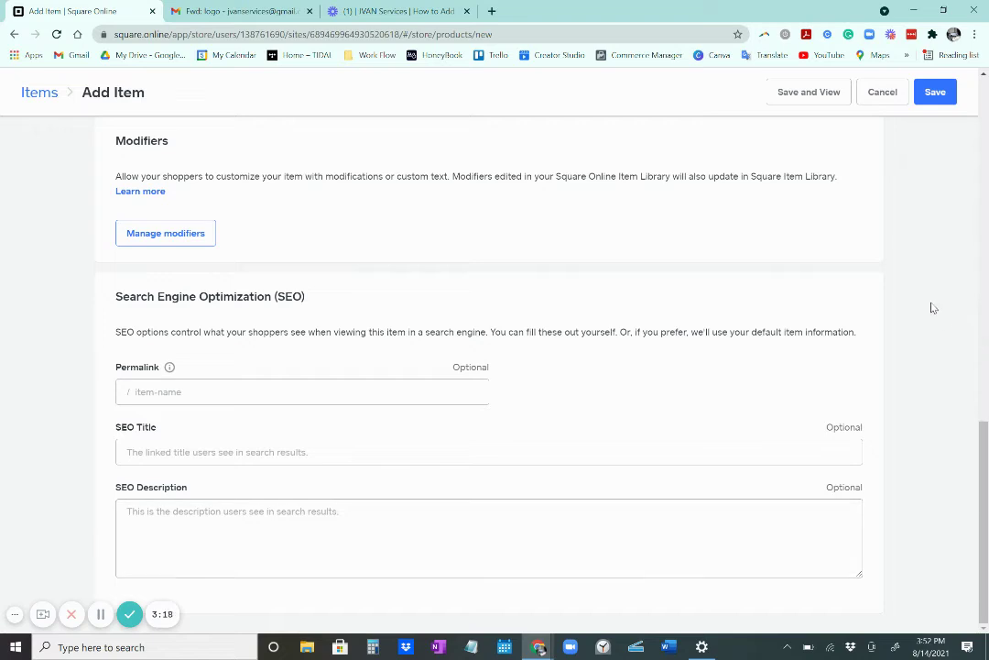
Save the Biz Rules item and launch Edit Site from the Website menu.
click(935, 92)
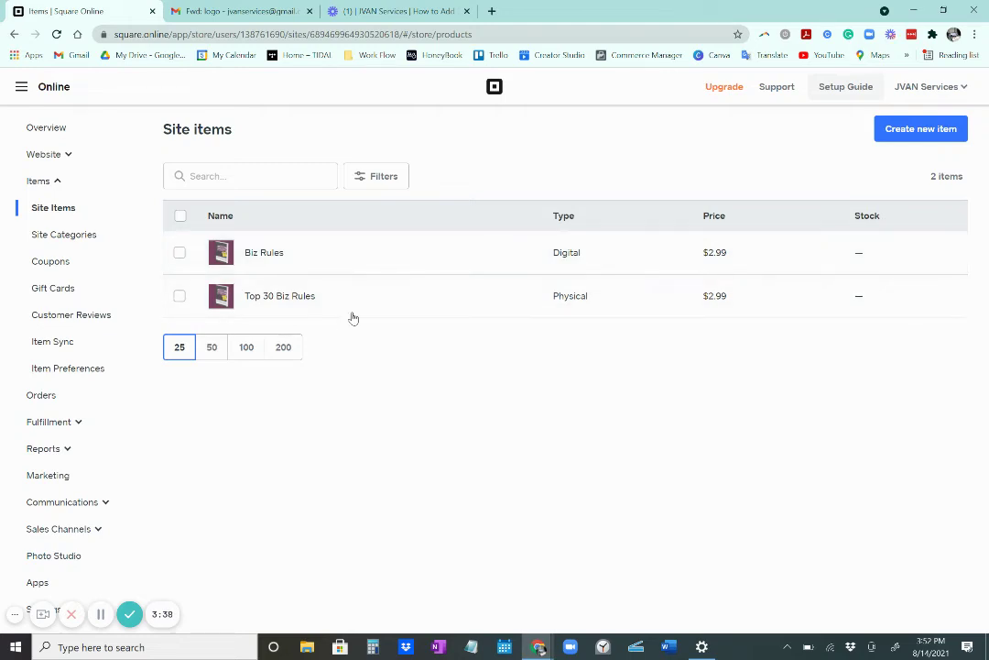
click(46, 155)
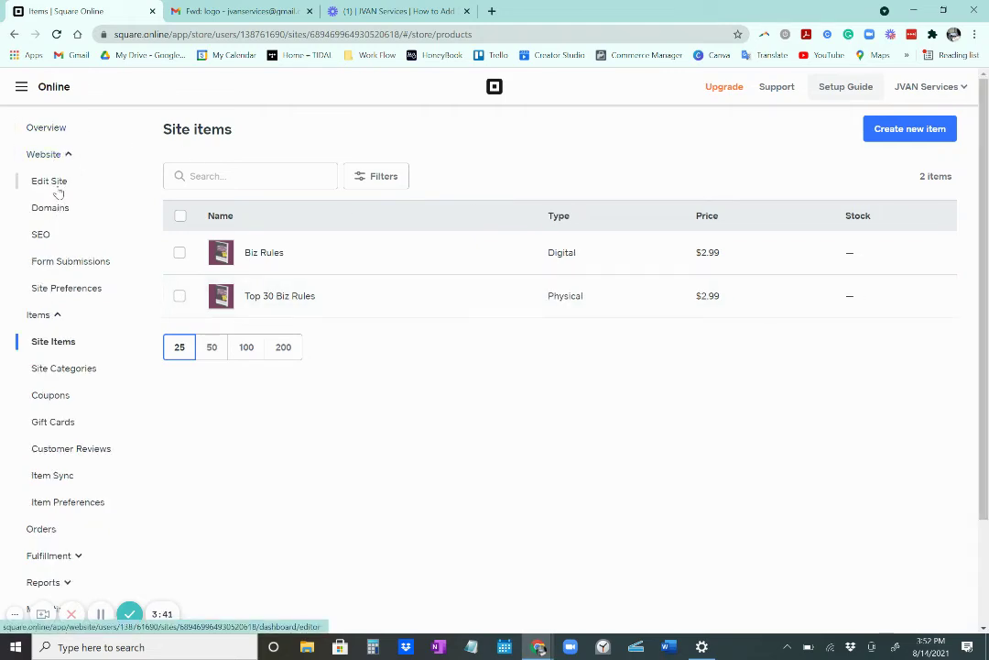
click(55, 187)
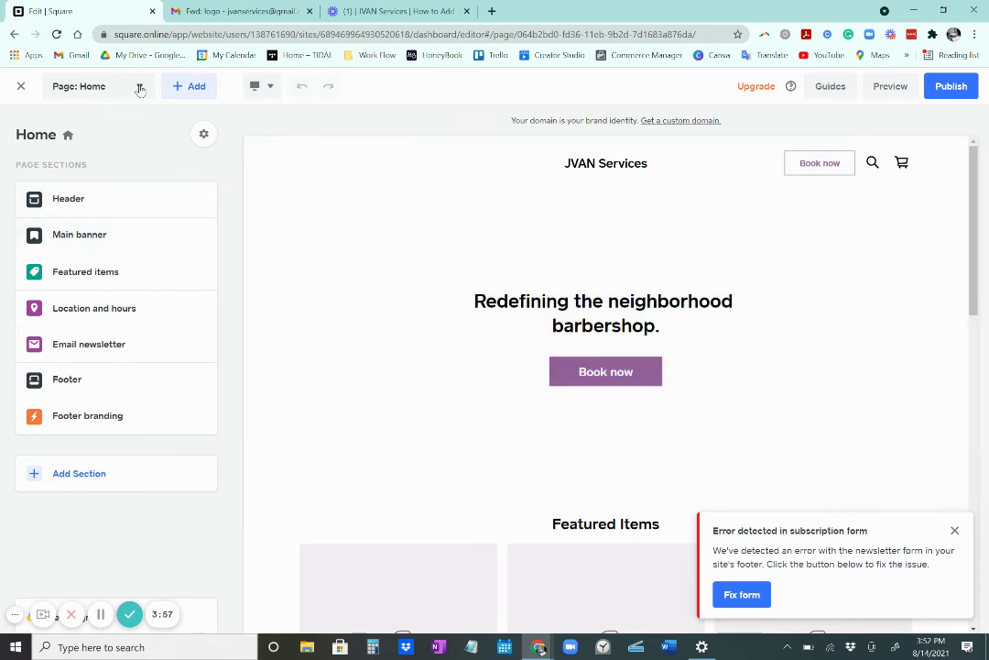
Switch the editor from the Home page to the Shop All category page.
click(140, 88)
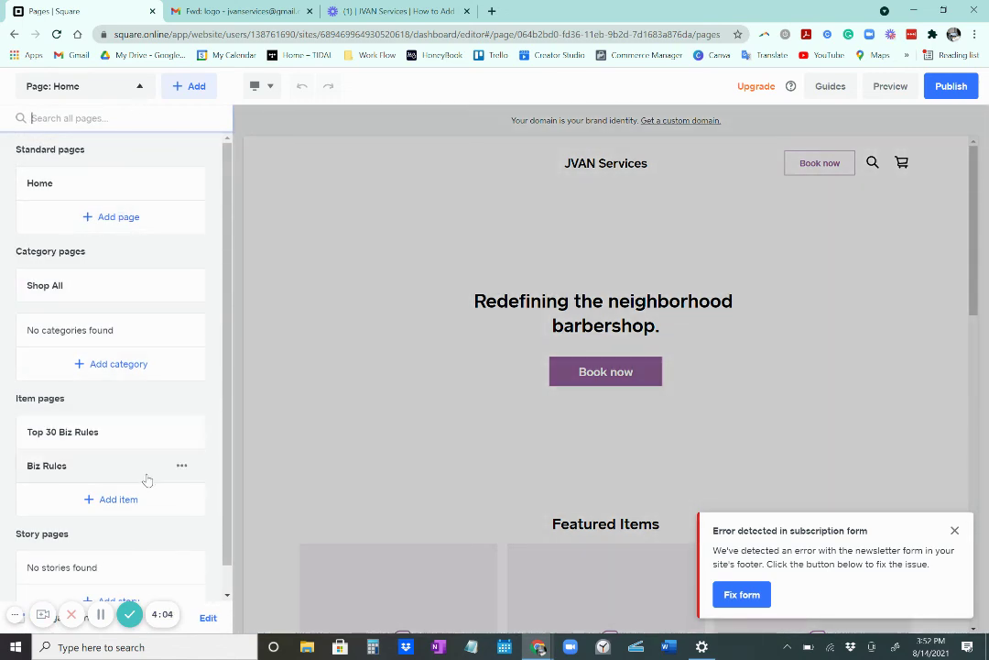
click(87, 288)
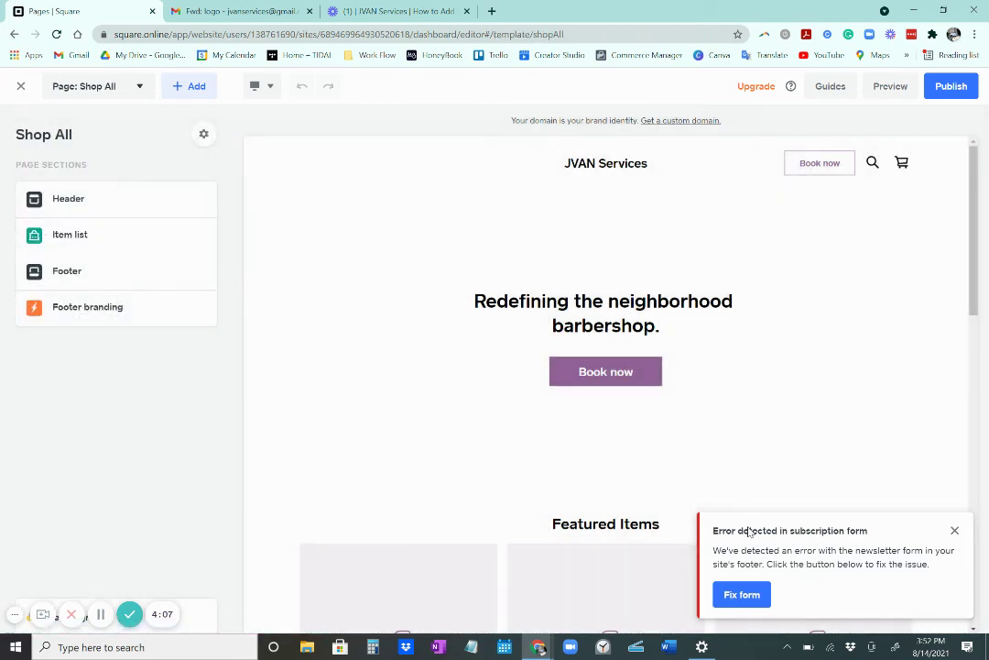